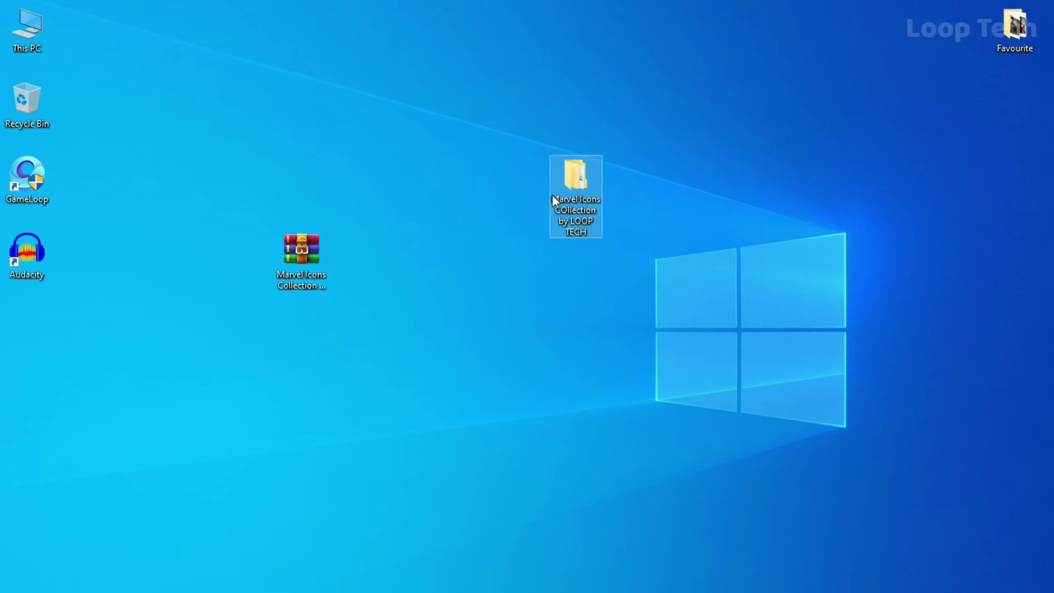
Step: View the contents of the Marvel Icons COllection by LOOP TECH folder, then open the Favourite folder on the desktop
double_click(572, 182)
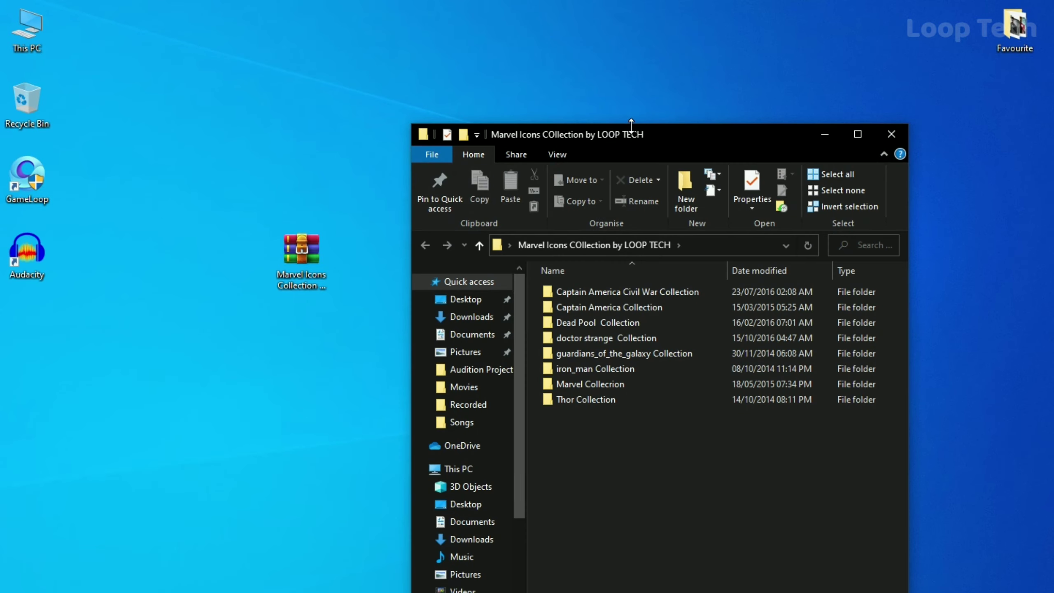
double_click(633, 131)
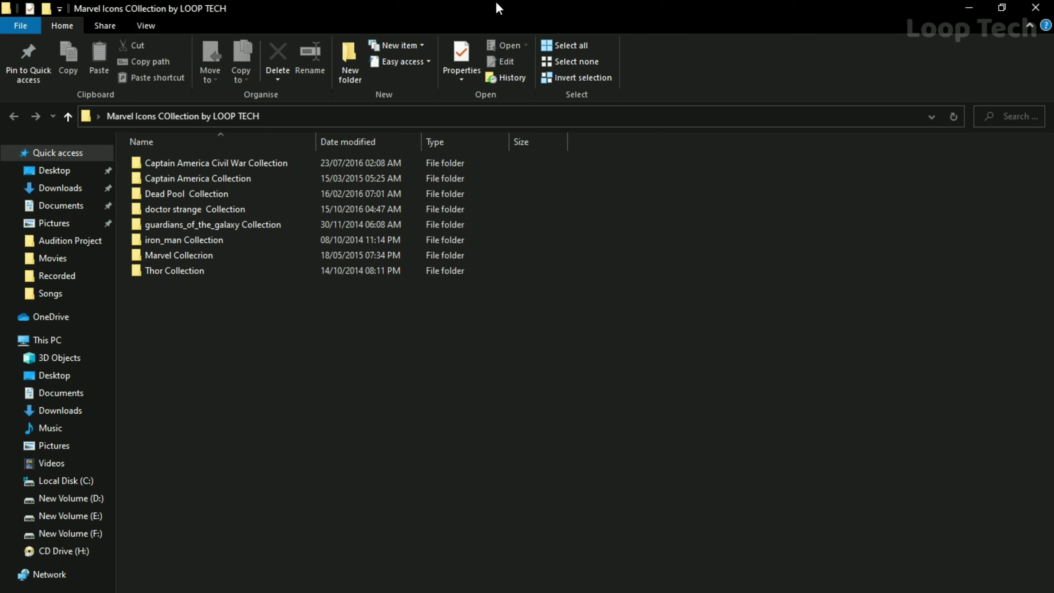
drag(496, 3, 446, 144)
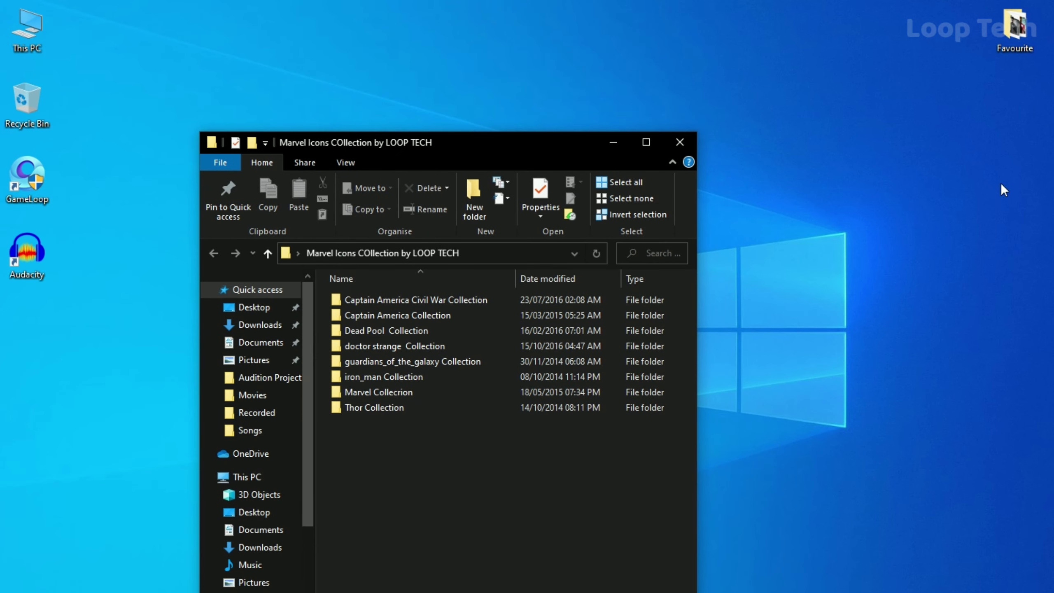
double_click(1010, 33)
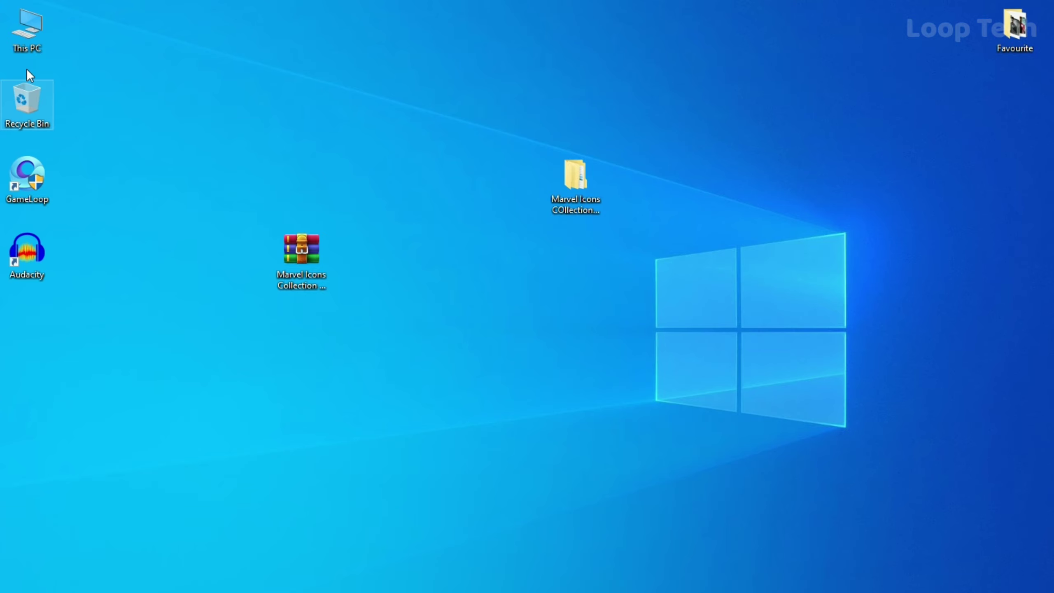
Step: Go to New Volume (D:) in This PC and open the properties of the Alternate Softwares folder
double_click(31, 38)
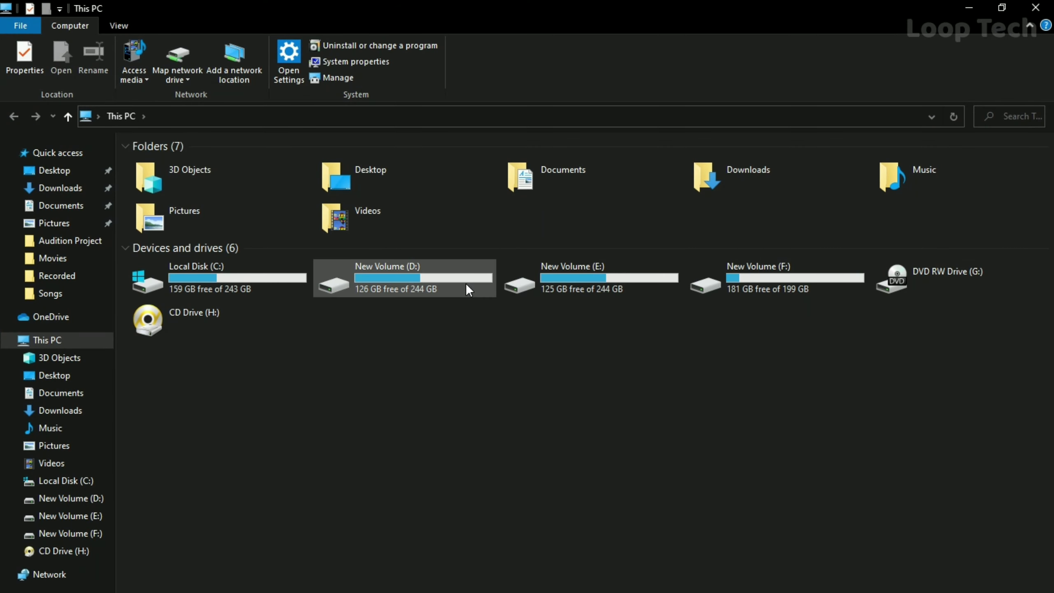
double_click(464, 284)
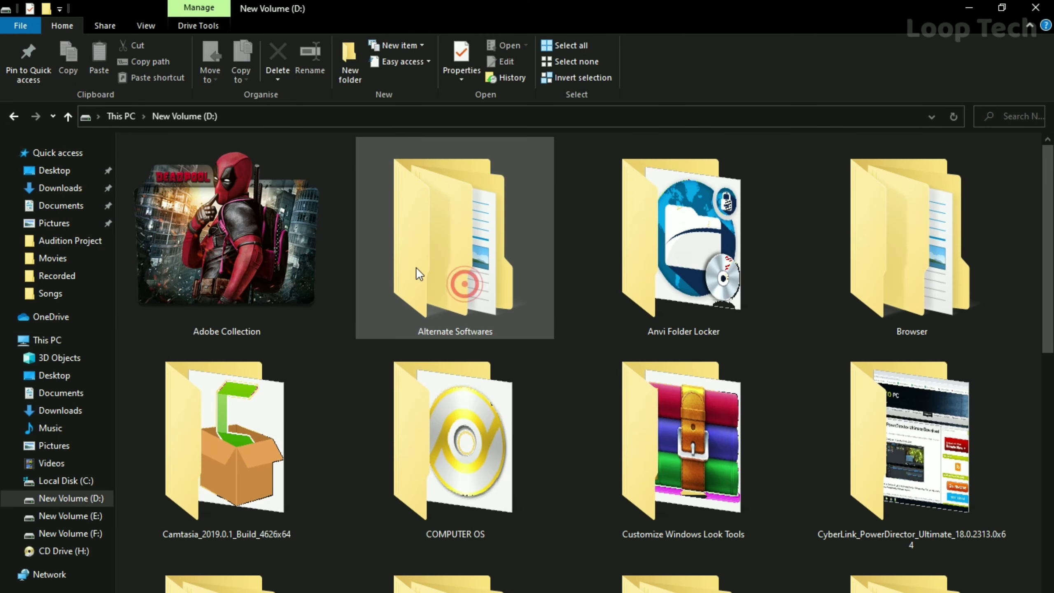
click(442, 270)
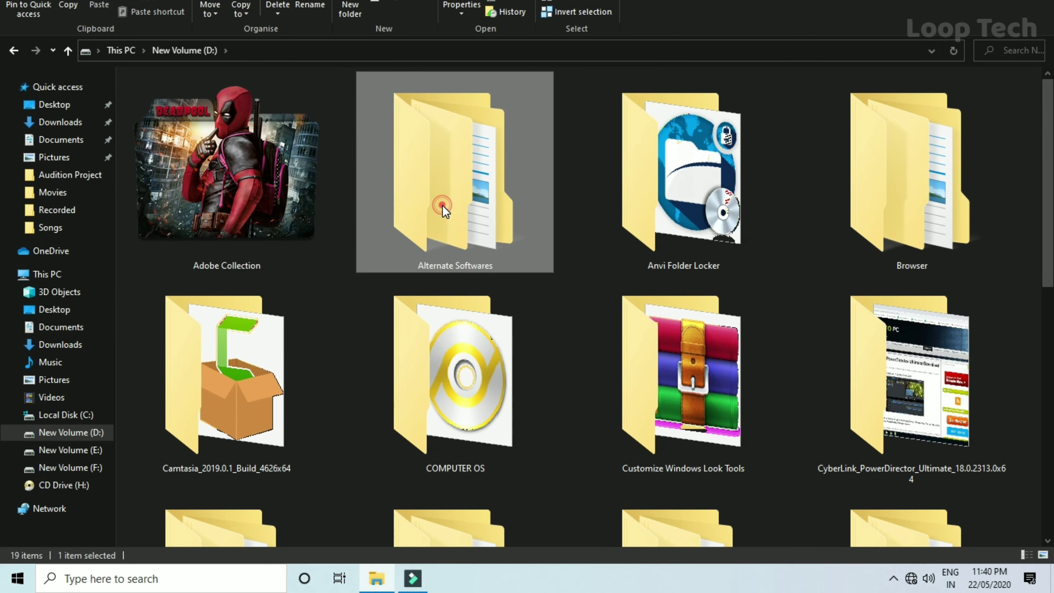
right_click(443, 204)
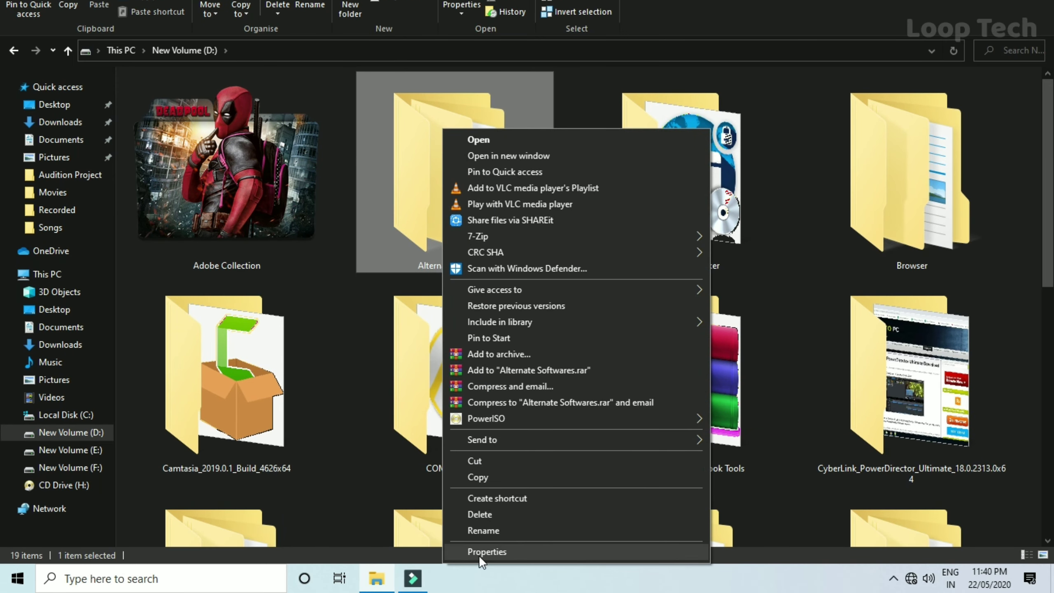
click(576, 558)
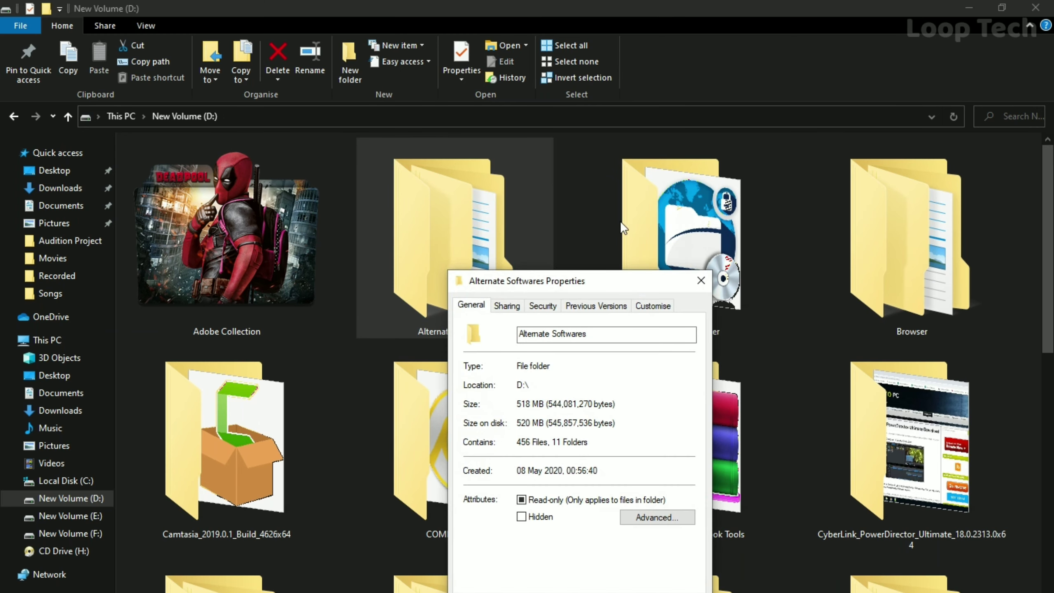
drag(606, 281, 474, 164)
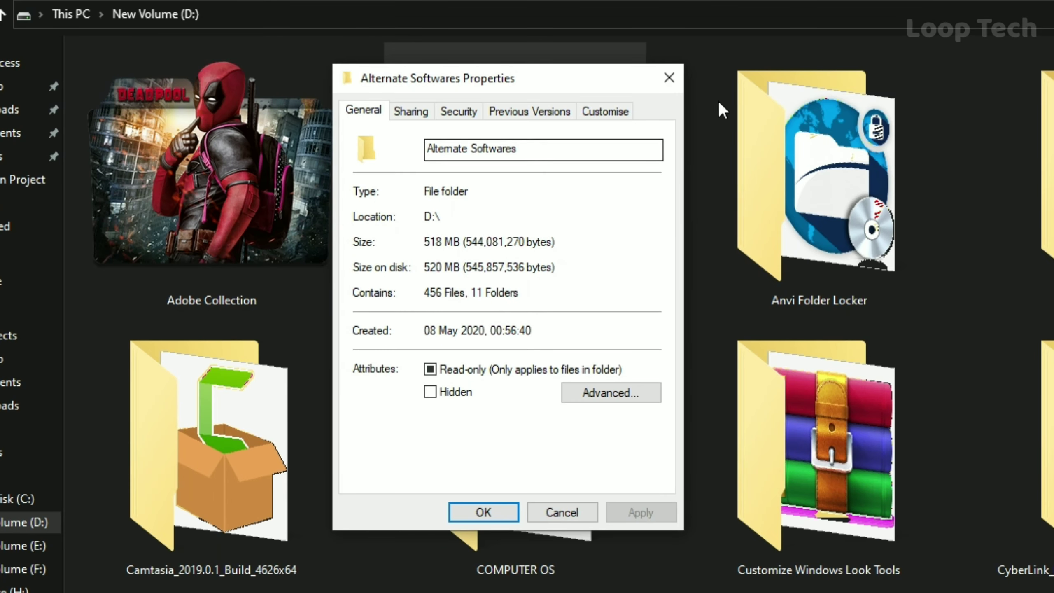
Step: Change the Alternate Softwares folder's icon to The Avengers.ico from the desktop Favourite folder and apply it
click(604, 113)
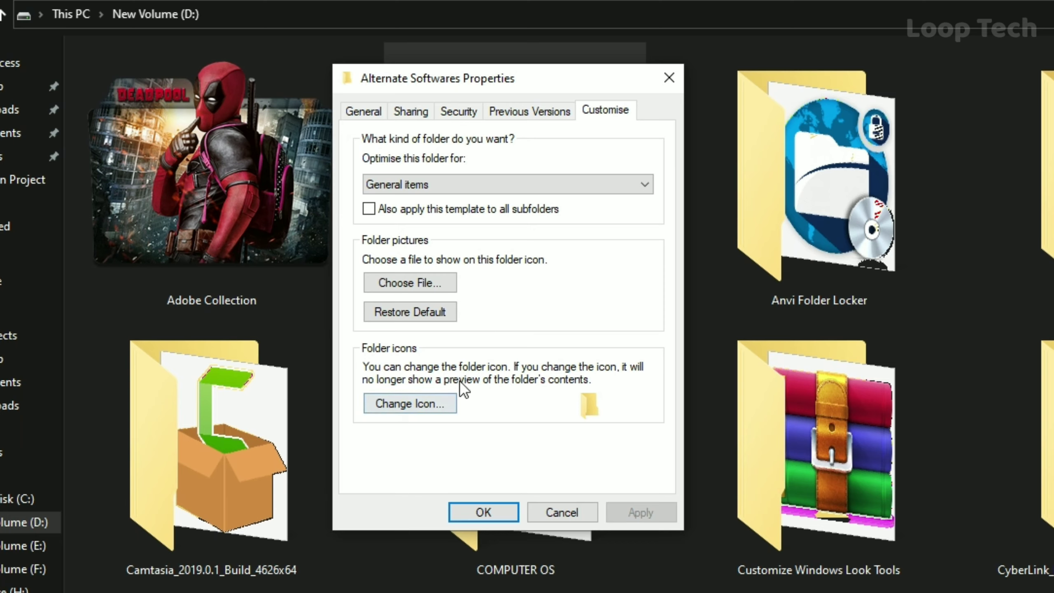
click(425, 403)
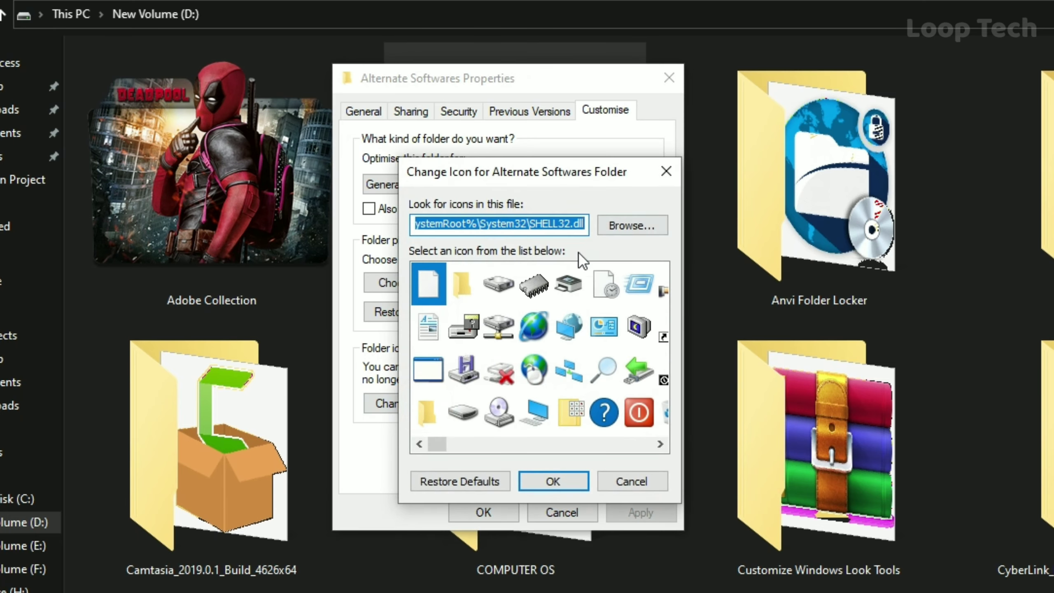
click(629, 227)
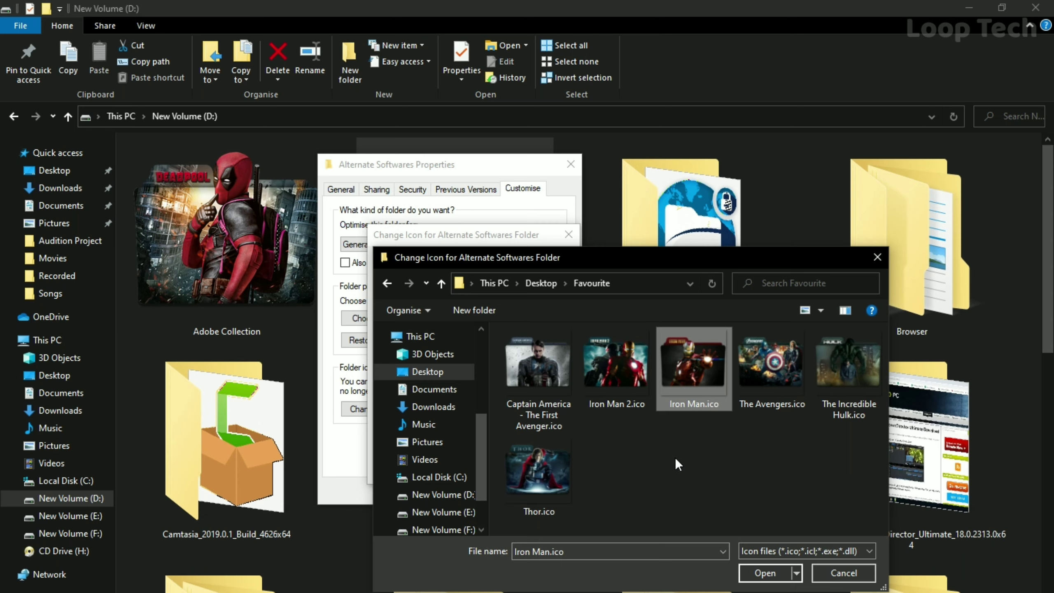
click(773, 366)
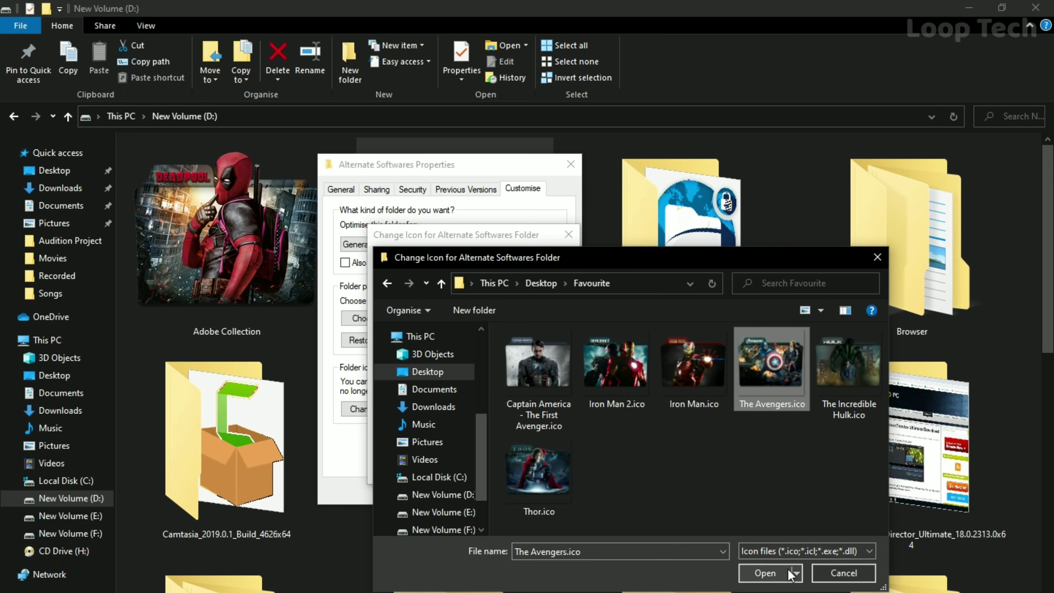
click(765, 576)
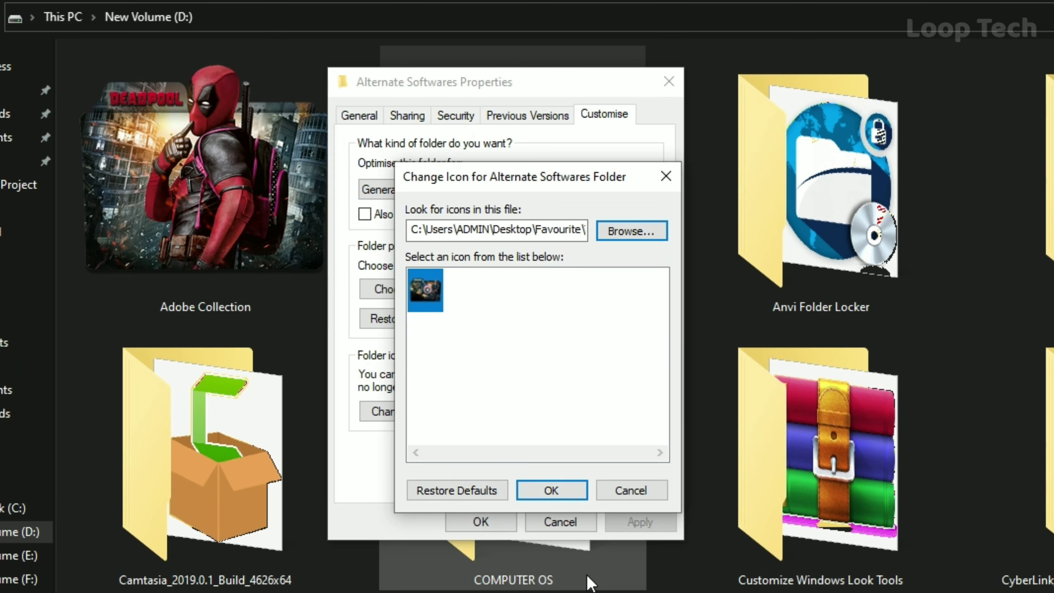
click(550, 491)
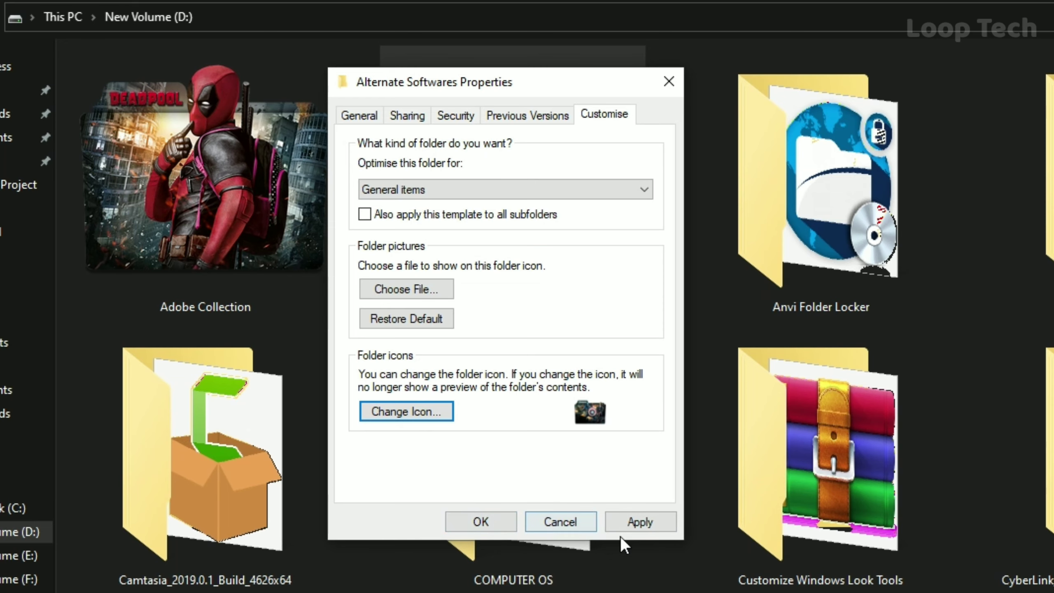
click(640, 520)
click(481, 520)
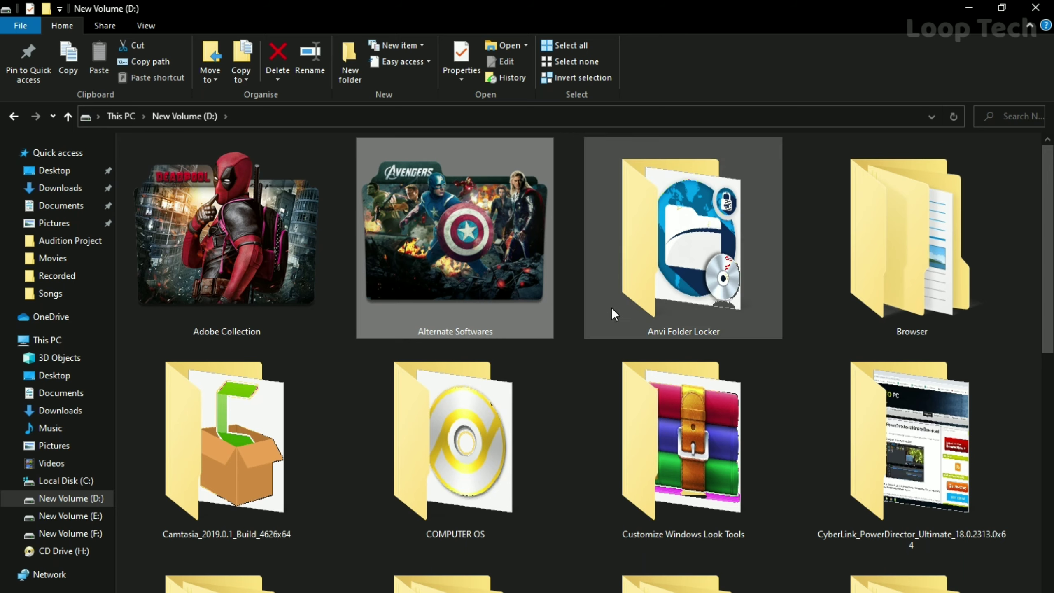
Step: Open the properties of the Anvi Folder Locker folder on New Volume (D:)
mouse_move(611, 308)
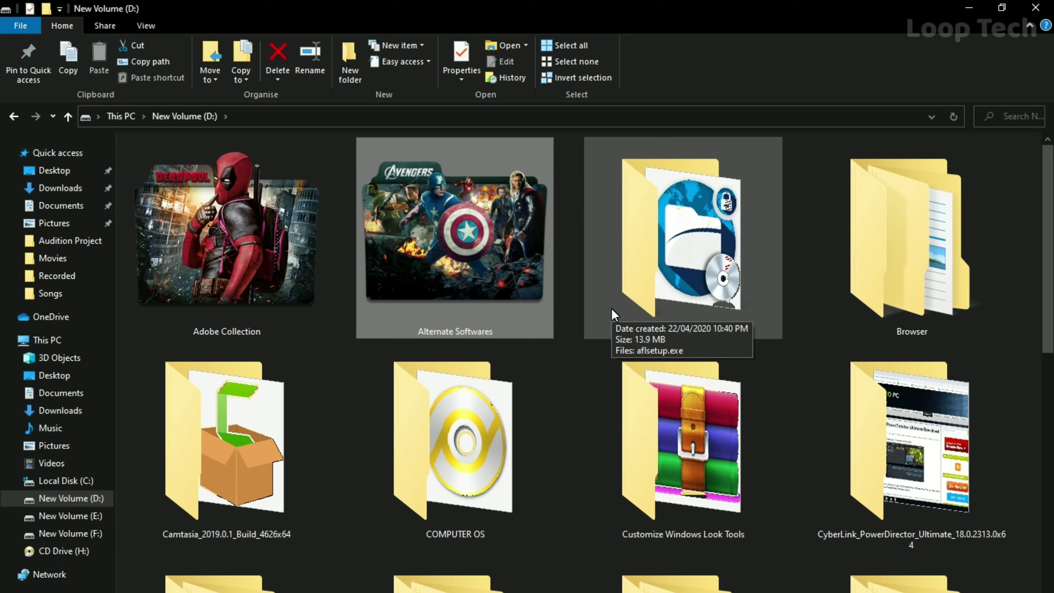
click(809, 153)
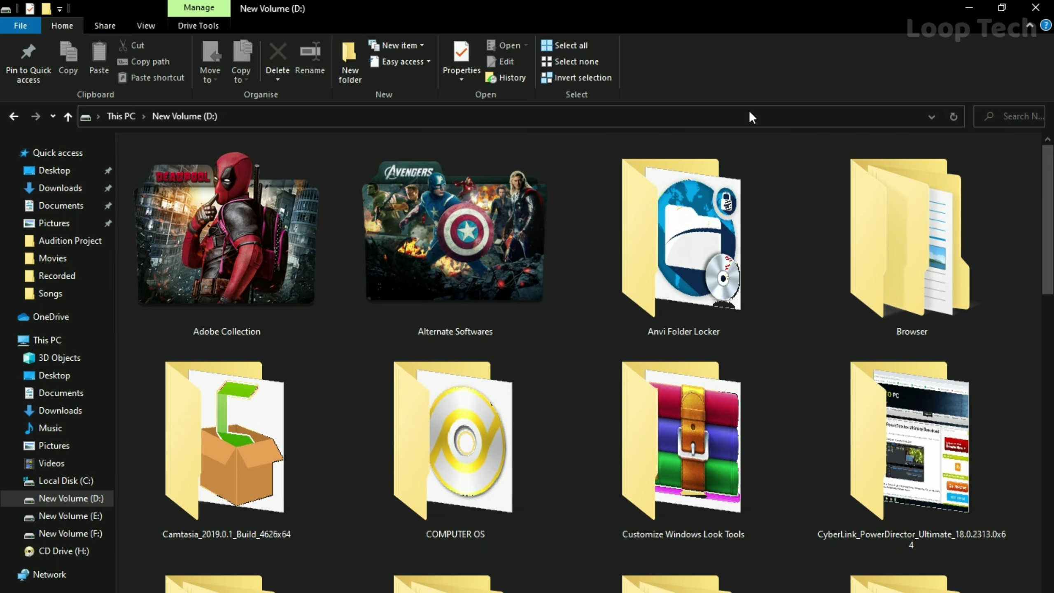
right_click(710, 194)
key(r)
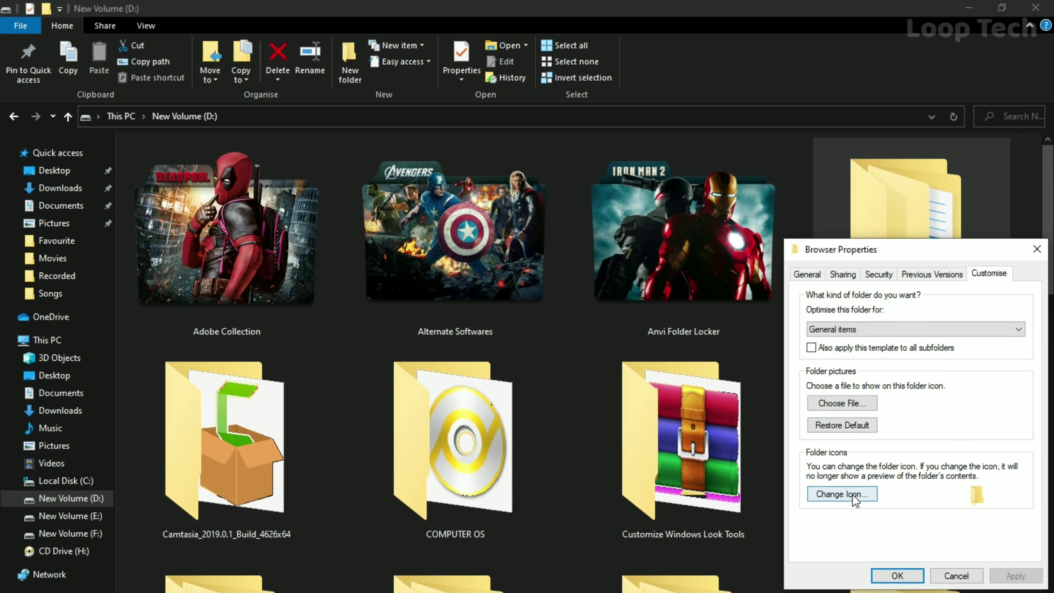
Step: Change the Browser folder's icon to Captain America - The First Avenger.ico from the desktop Favourite folder and confirm it
click(828, 493)
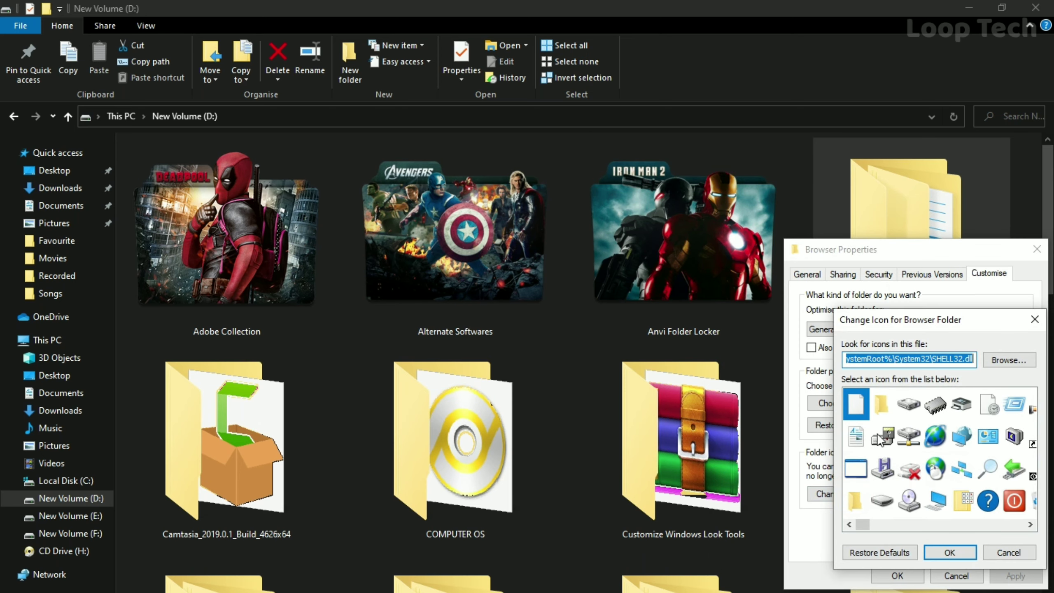
click(1009, 360)
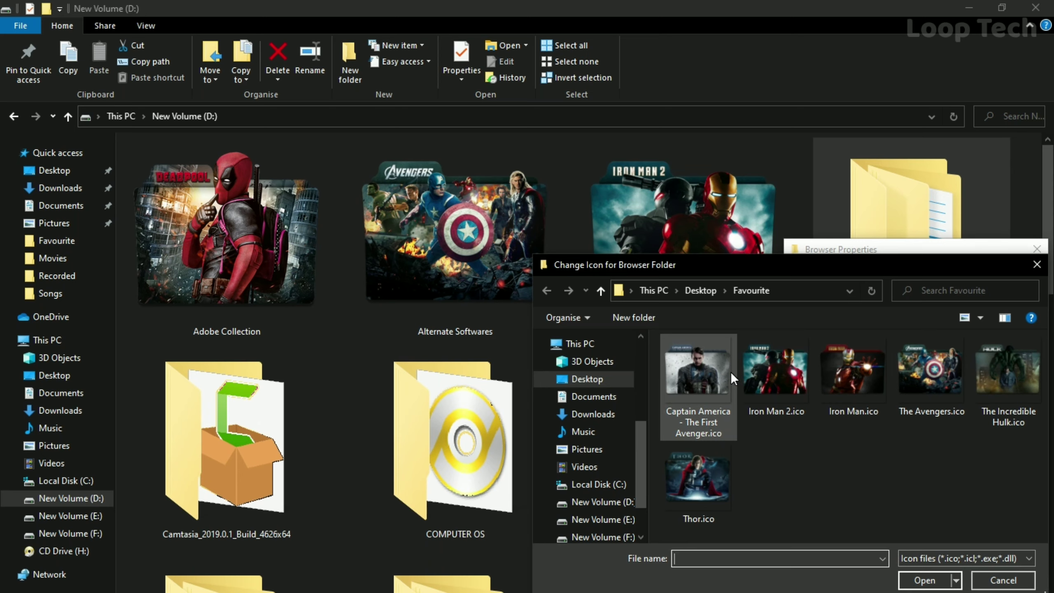
click(730, 372)
click(940, 580)
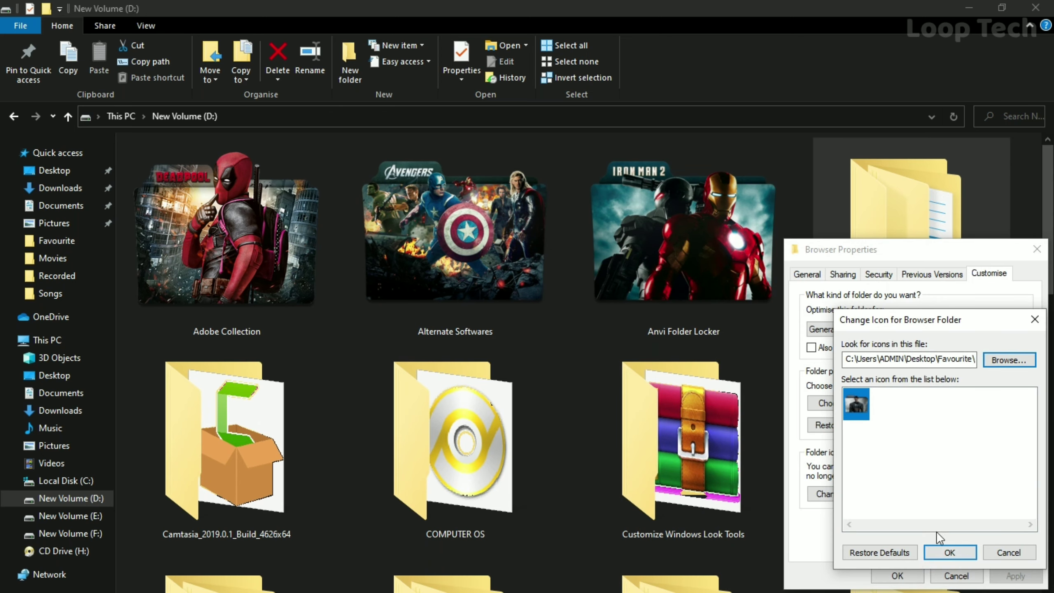
click(950, 553)
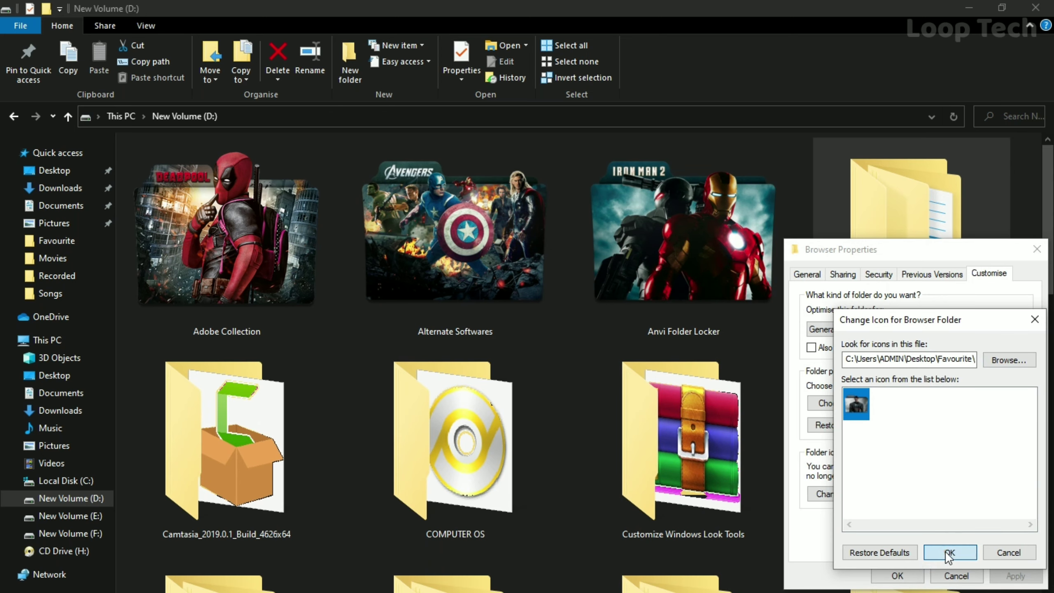
click(897, 576)
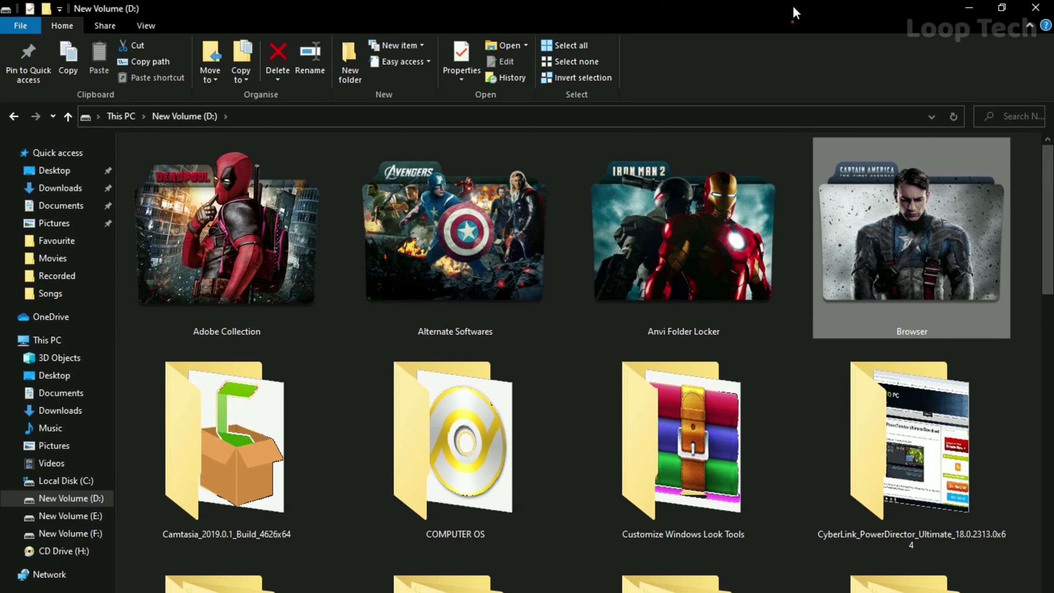
Step: Dock the New Volume (D:) window along one side of the screen and widen it slightly, keeping the desktop Favourite folder visible
drag(793, 7, 3, 191)
click(525, 124)
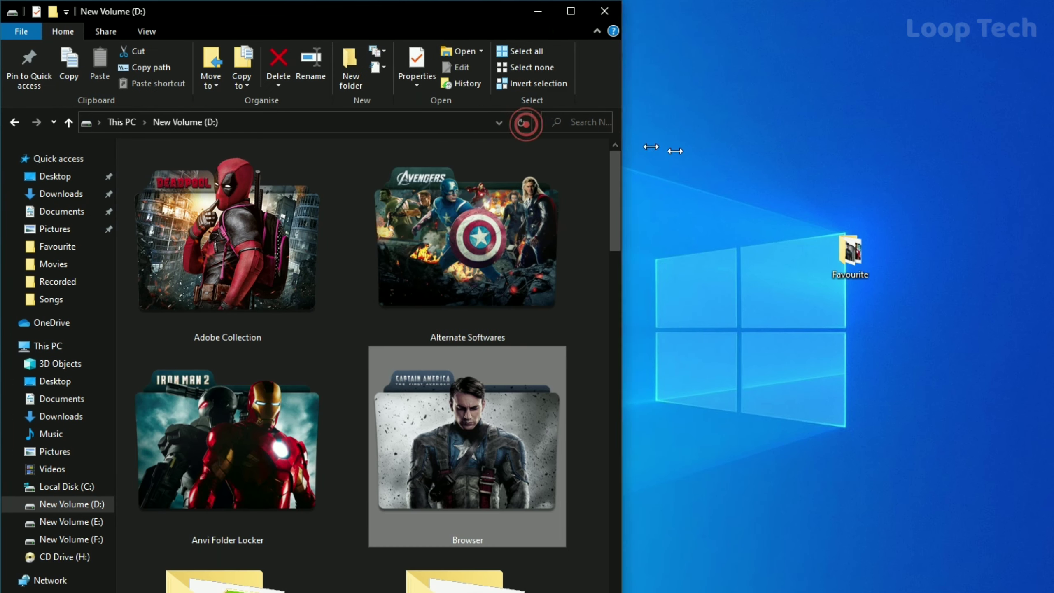
drag(676, 151, 685, 152)
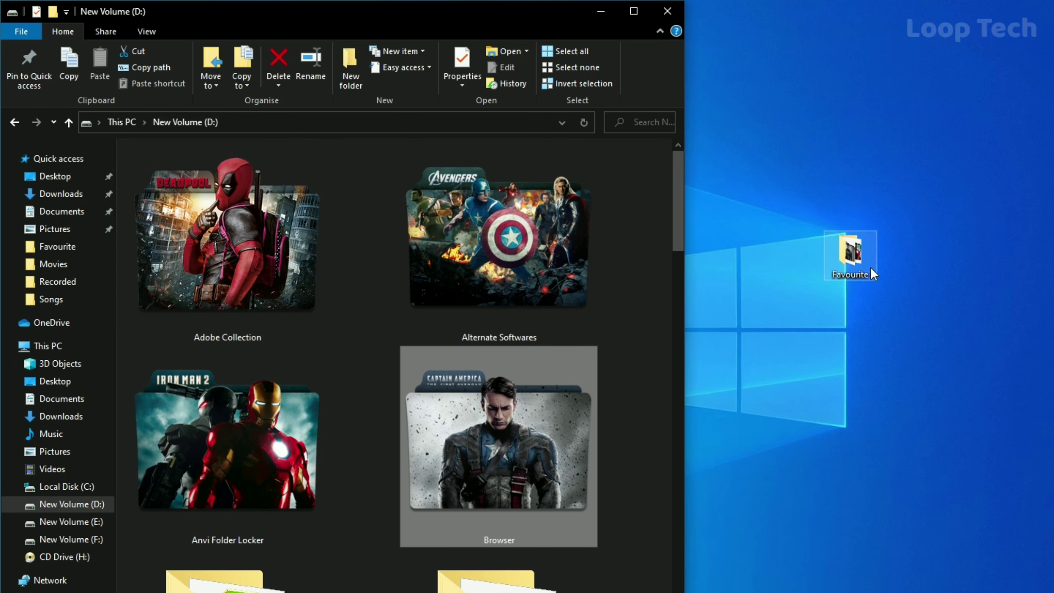
Step: Rename the desktop Favourite folder to fgfg and refresh the New Volume (D:) folder view
click(849, 262)
right_click(849, 260)
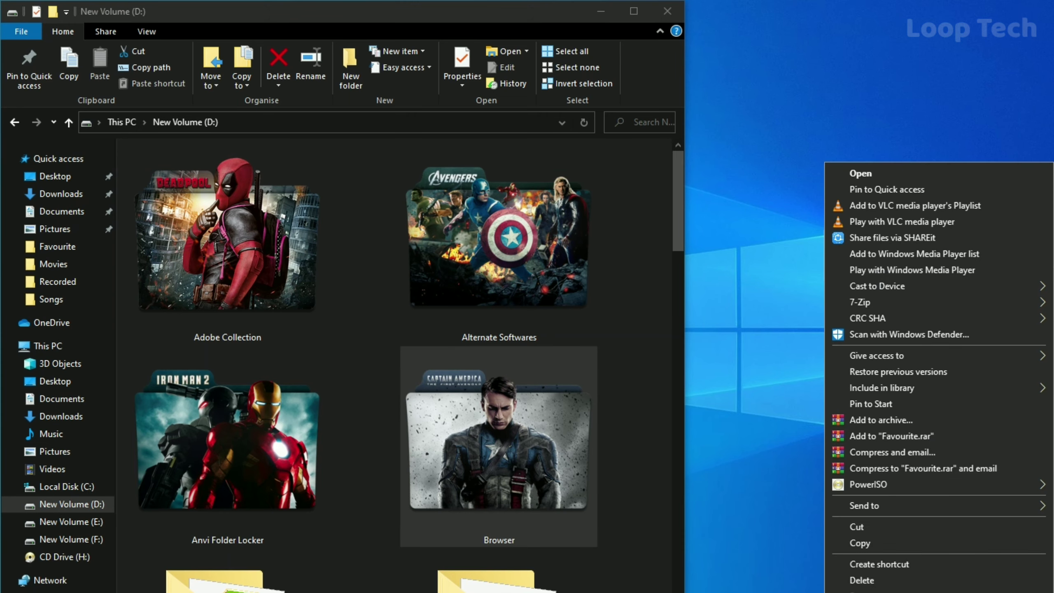
click(944, 589)
text(fgfg)
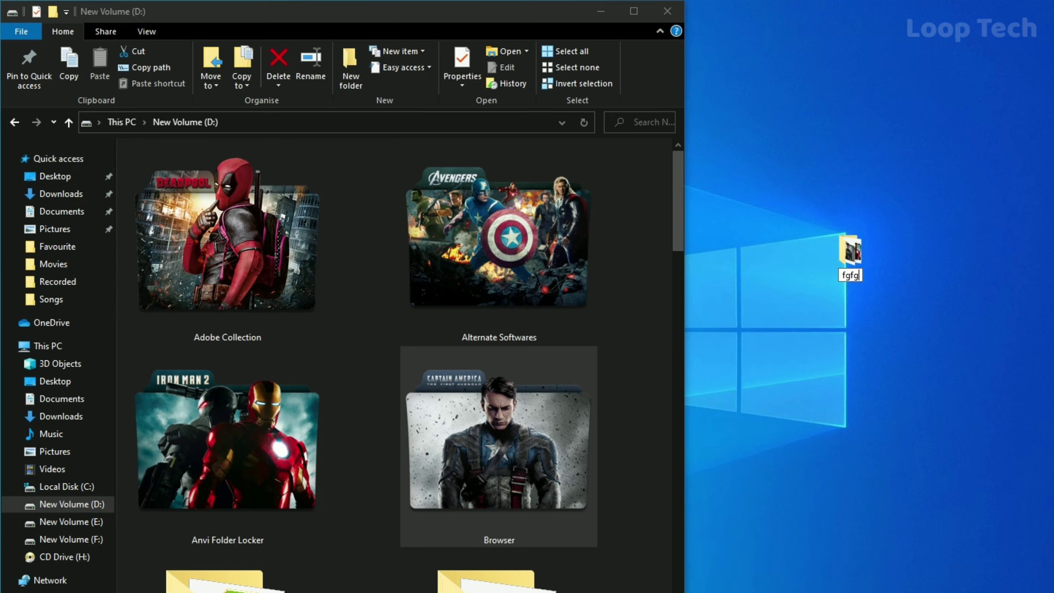
key(Return)
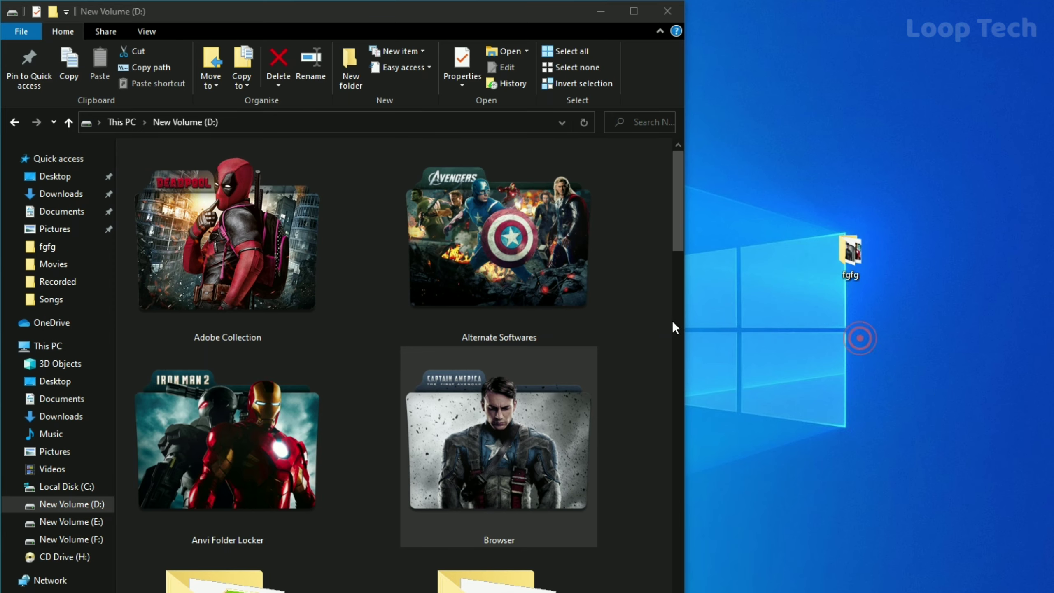
right_click(634, 321)
click(672, 380)
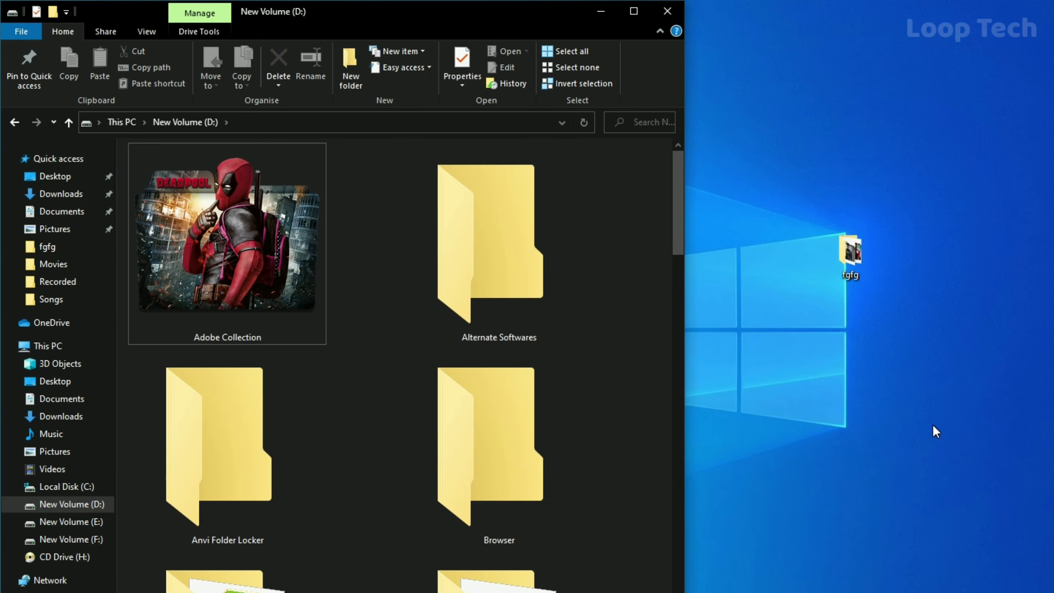